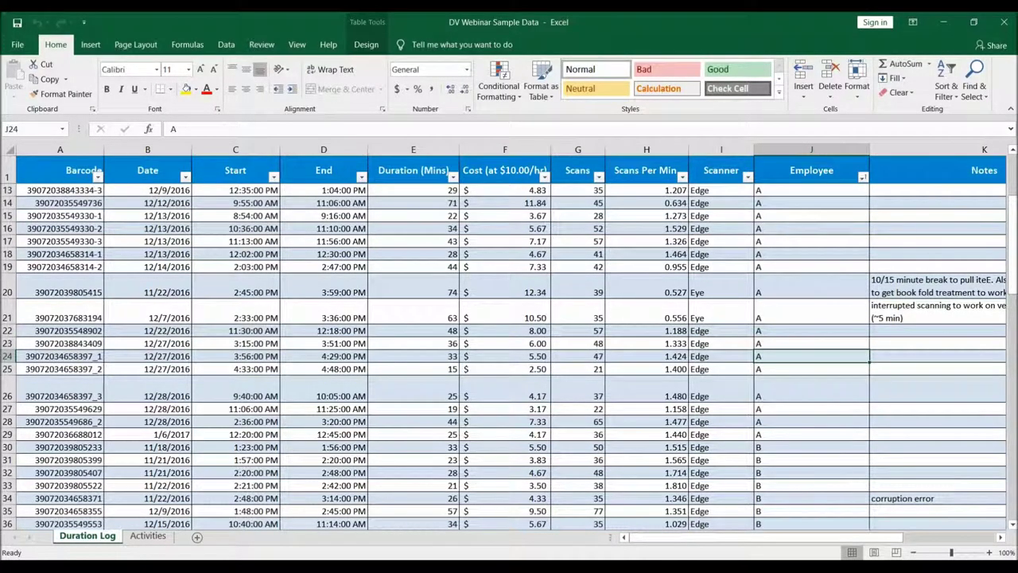
Step: Look through the Duration Log records and add a new blank worksheet directly after that sheet
scroll(505, 358, "down", 5)
scroll(506, 357, "down", 17)
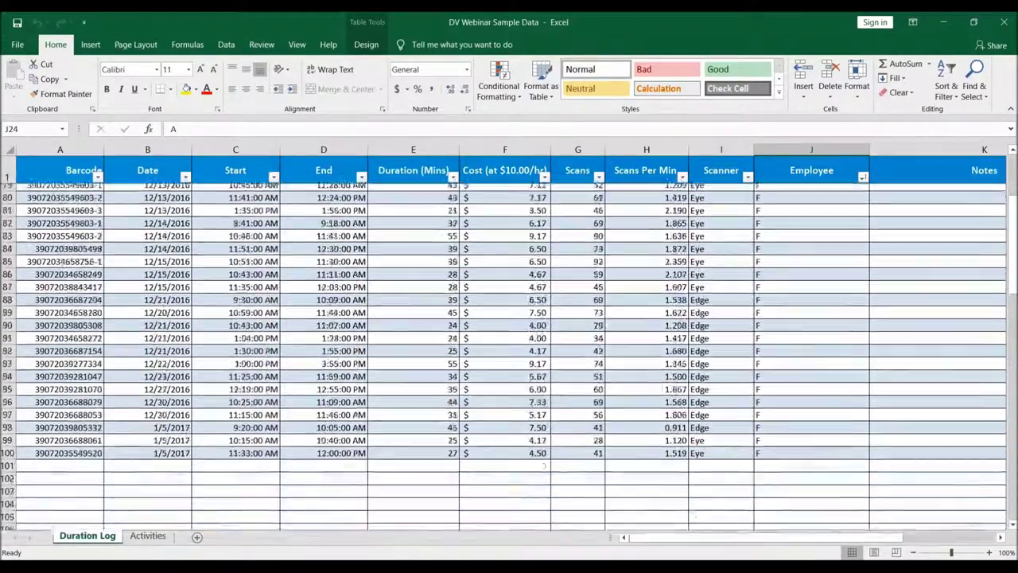
scroll(509, 356, "down", 2)
scroll(509, 357, "up", 20)
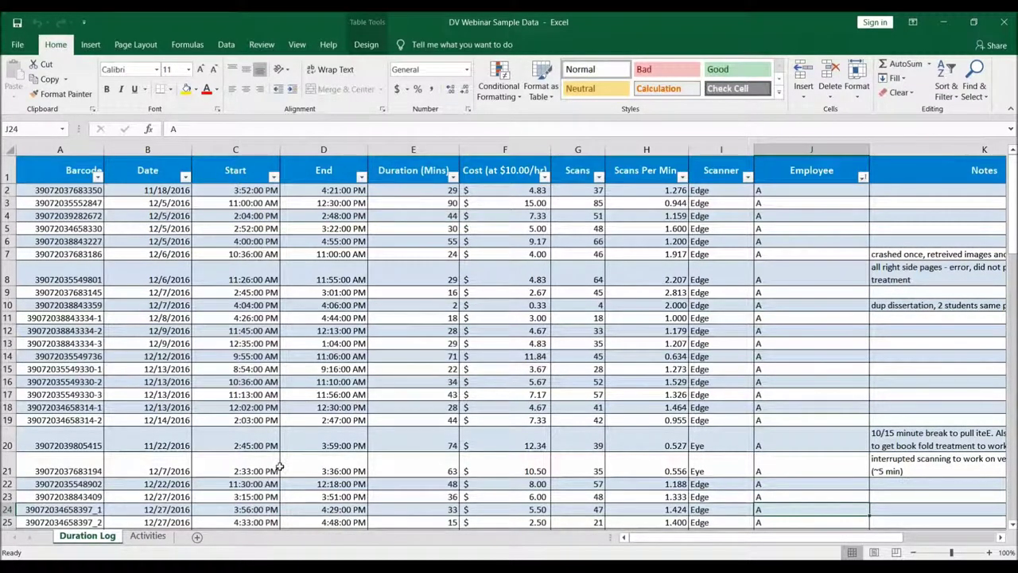
left_click(197, 538)
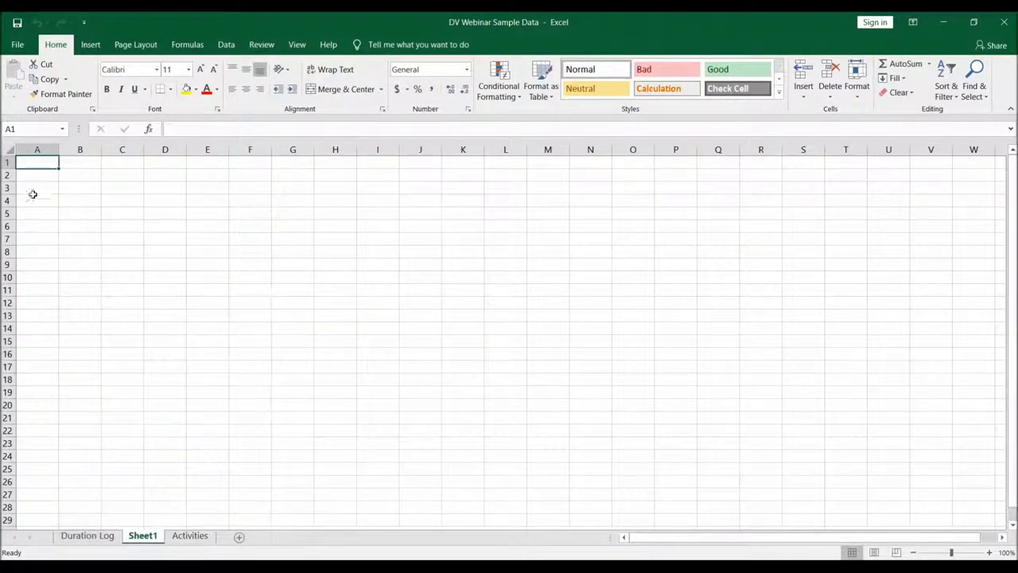
Step: Insert a PivotChart at cell A1 of the new sheet, using the entire Duration Log table (Table3) as its source
left_click(90, 45)
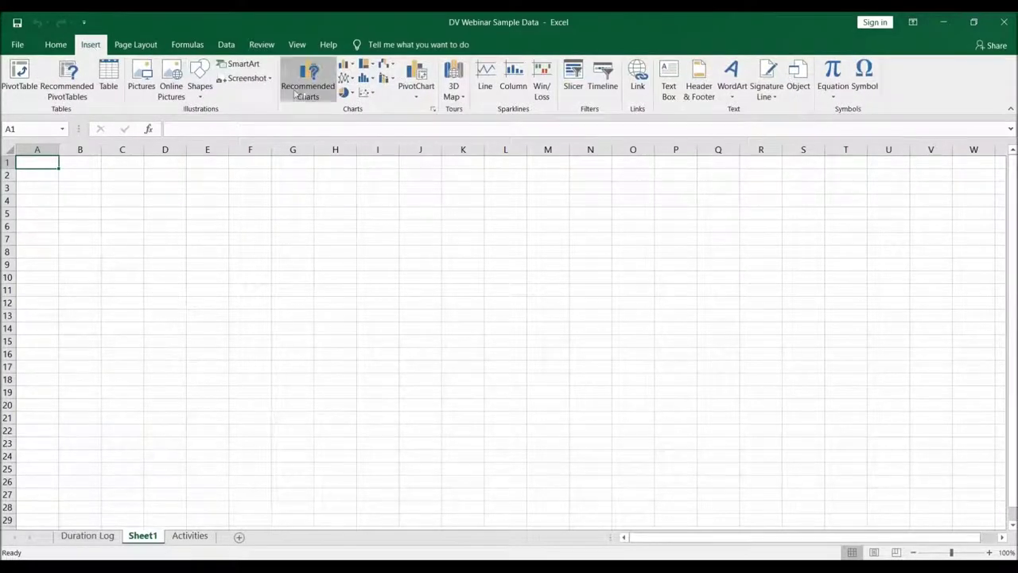
left_click(414, 95)
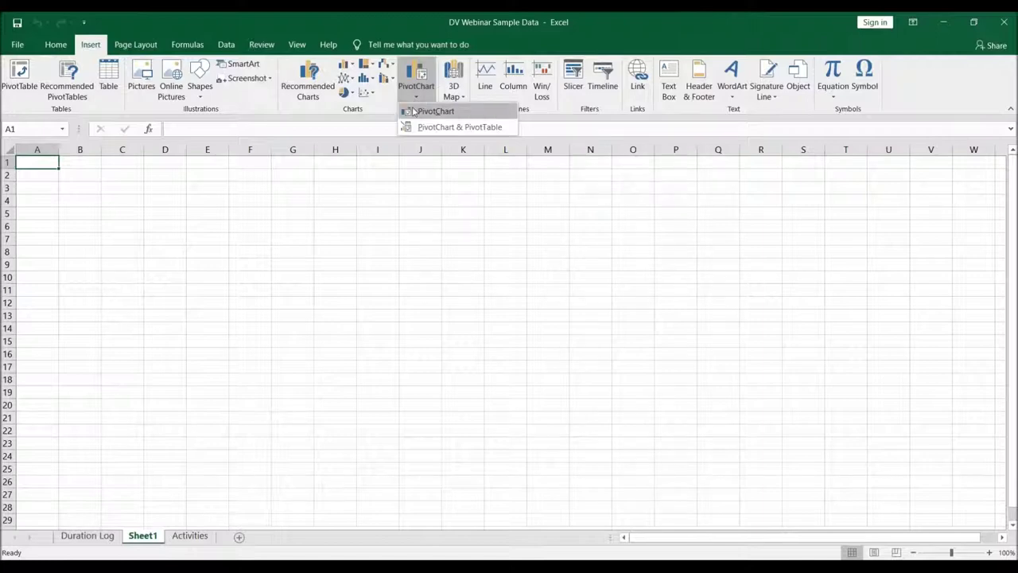
left_click(434, 112)
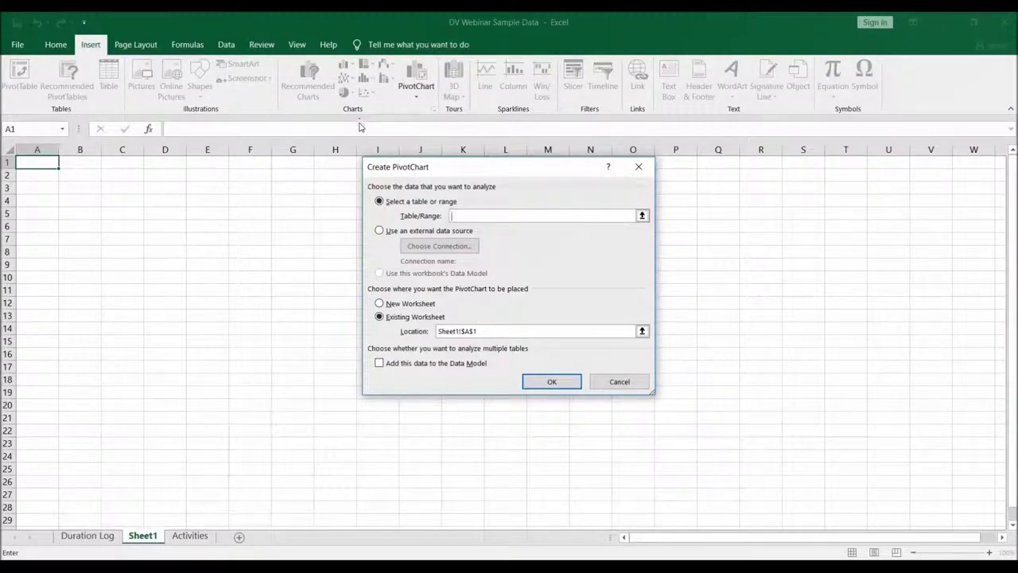
left_click(85, 535)
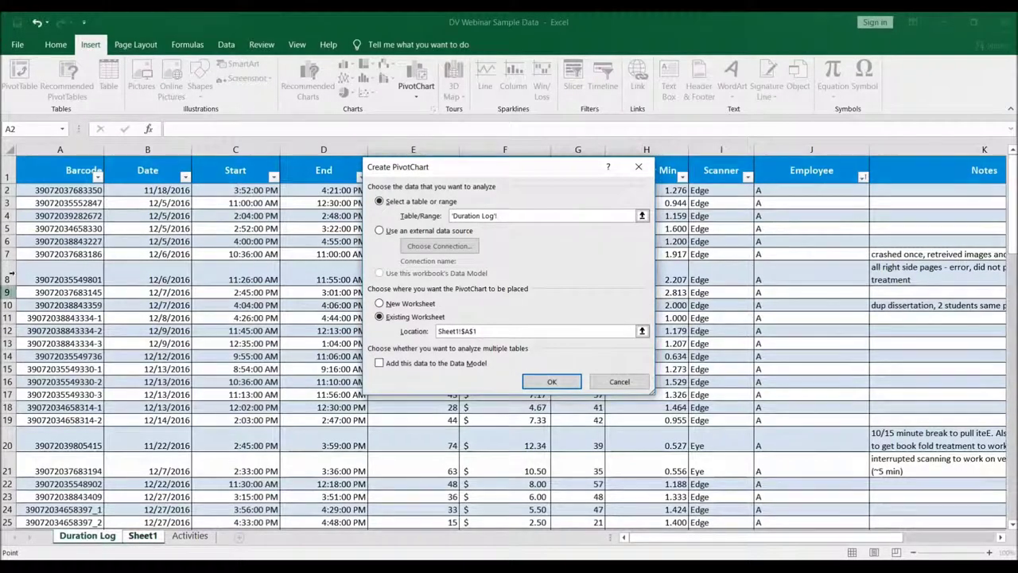
left_click(53, 175)
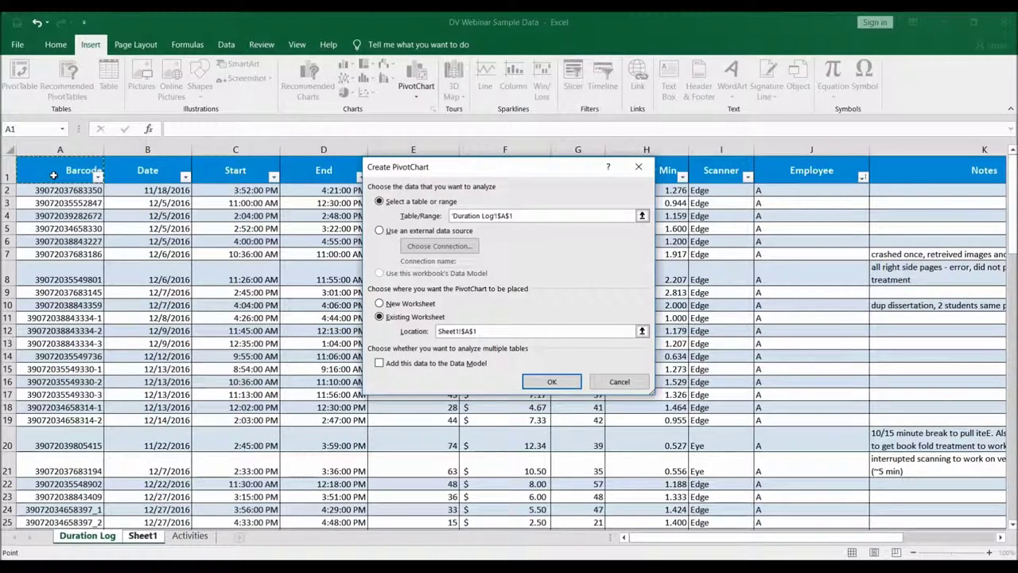
left_click(53, 175)
scroll(54, 175, "down", 20)
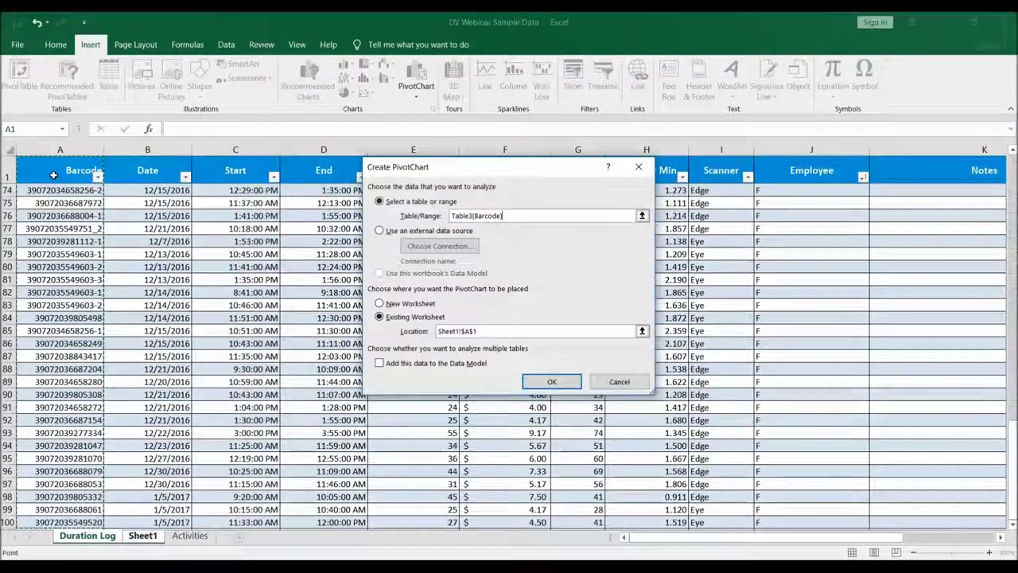
key("ctrl+a")
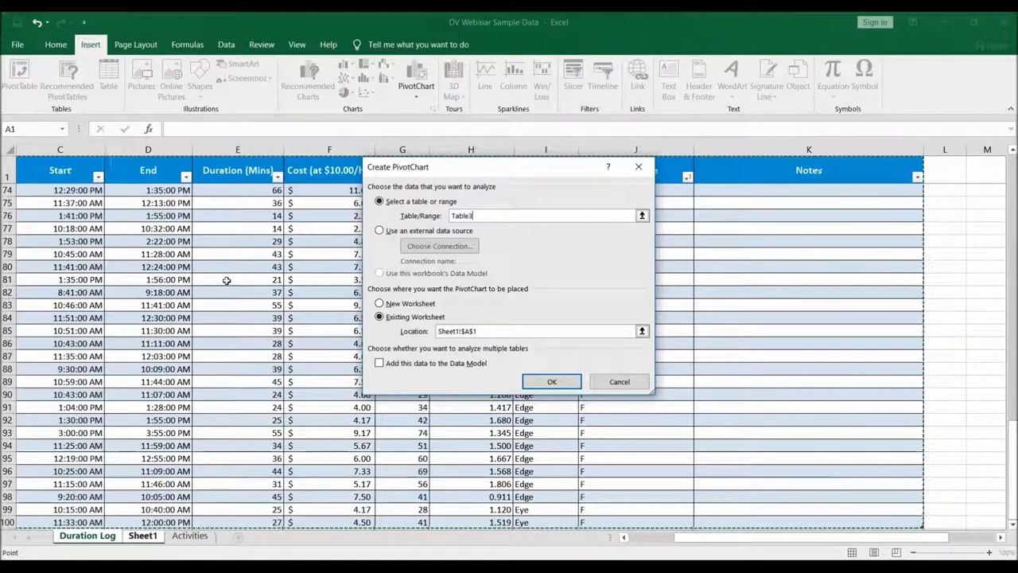
left_click(549, 382)
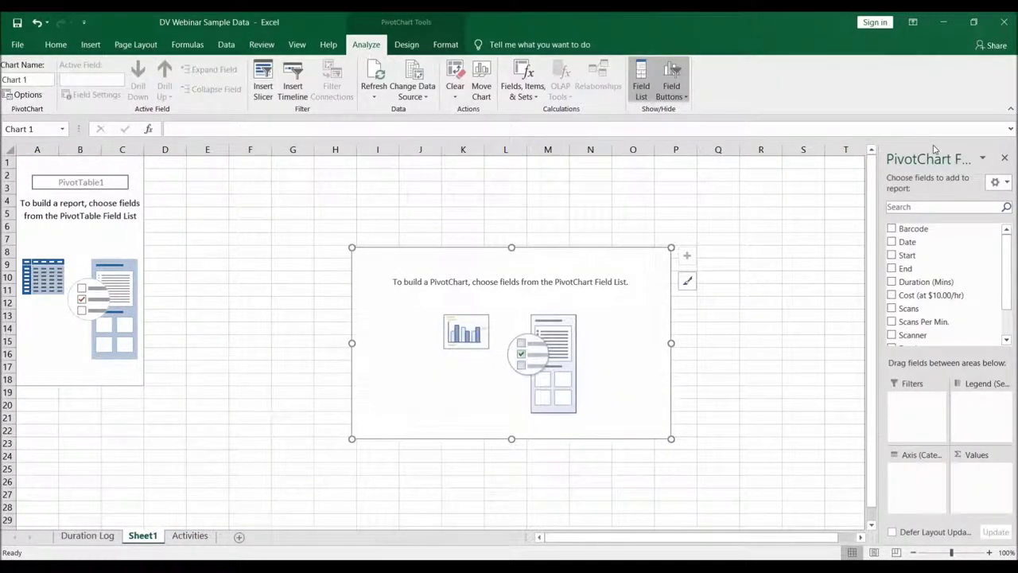
Step: Reduce the workbook window so it floats over the presentation, and check the example questions on the slide
left_click(974, 23)
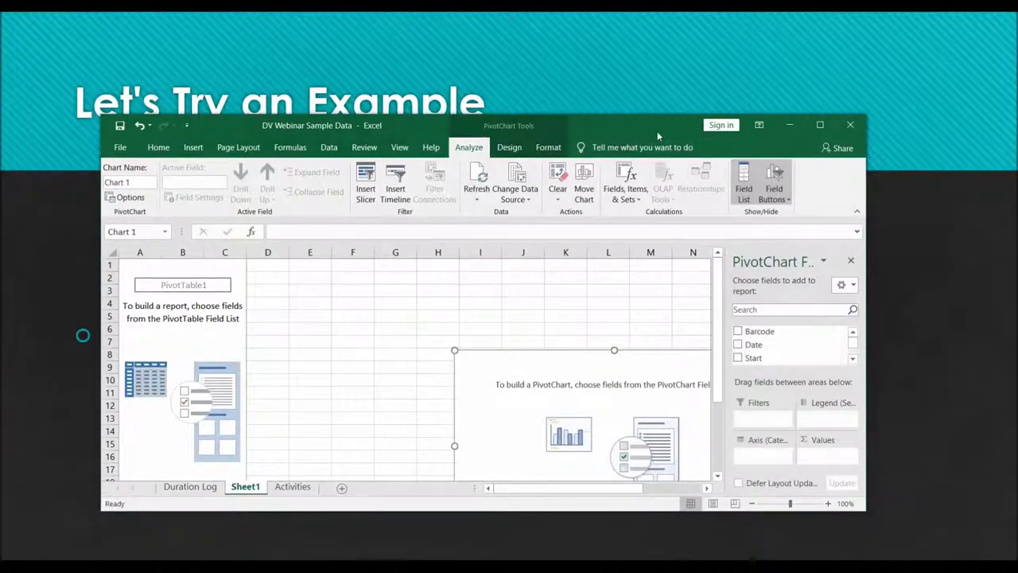
left_click_drag(642, 128, 561, 81)
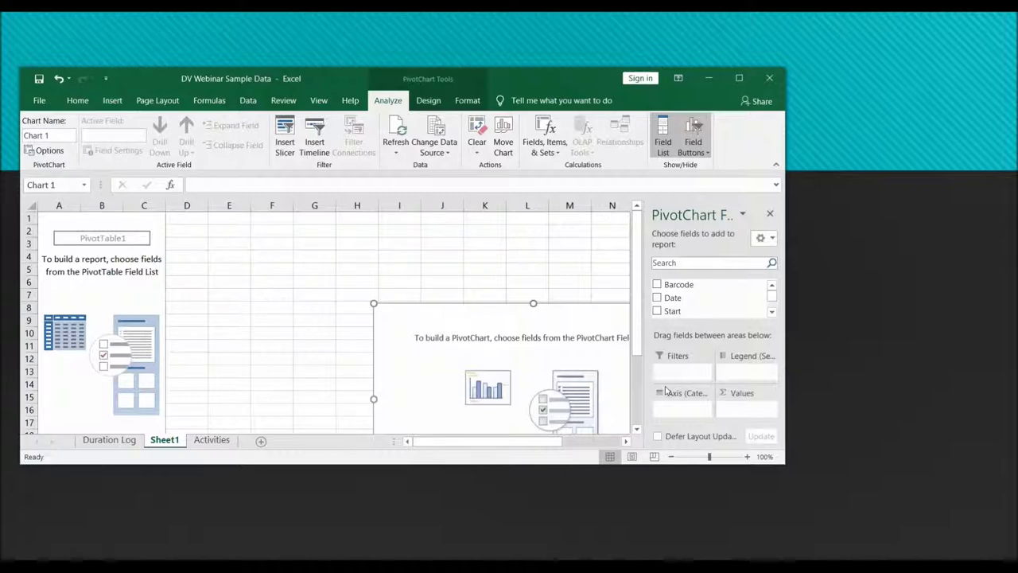
key("alt+Tab")
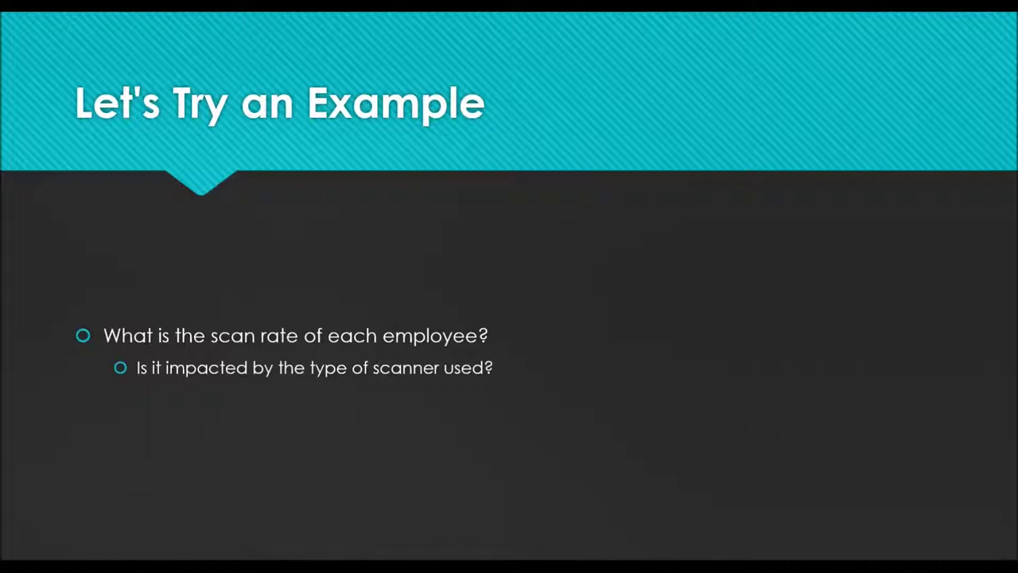
key("alt+Tab")
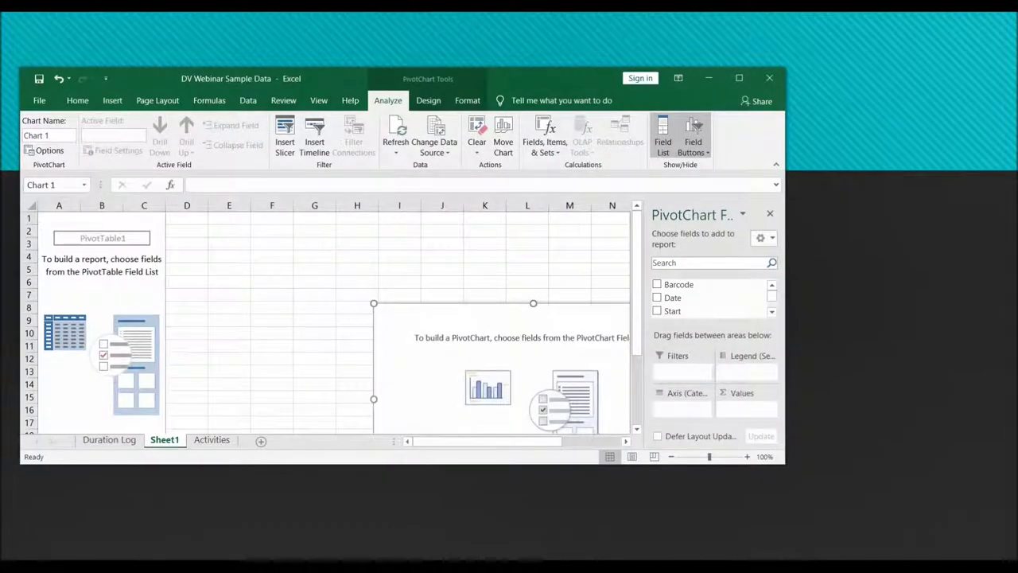
Step: Use Employee as the PivotChart's axis category field and move the chart up beside the pivot table, starting around column D
scroll(770, 298, "down", 5)
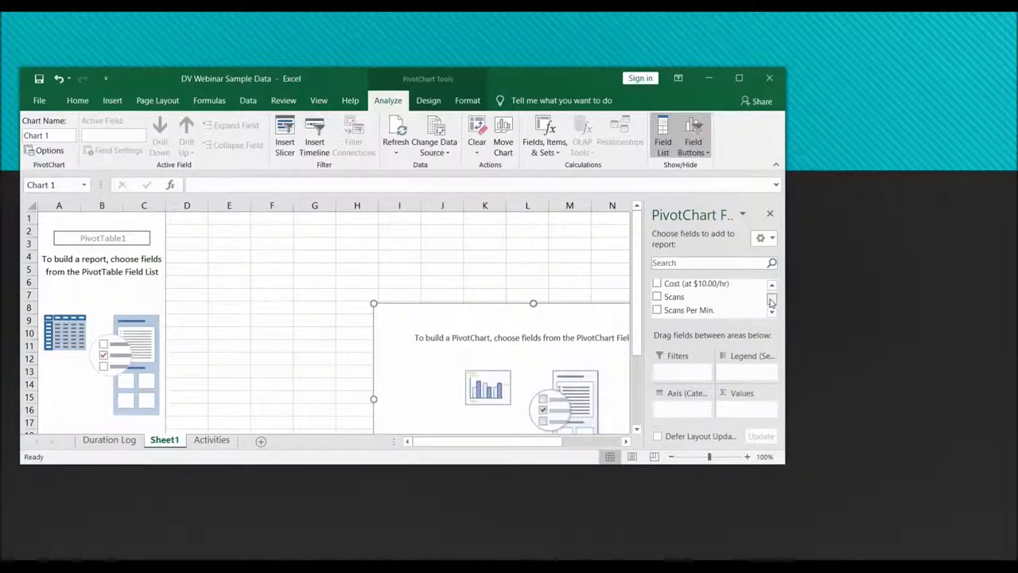
scroll(771, 291, "up", 2)
scroll(771, 291, "up", 1)
scroll(771, 303, "up", 1)
scroll(771, 318, "down", 1)
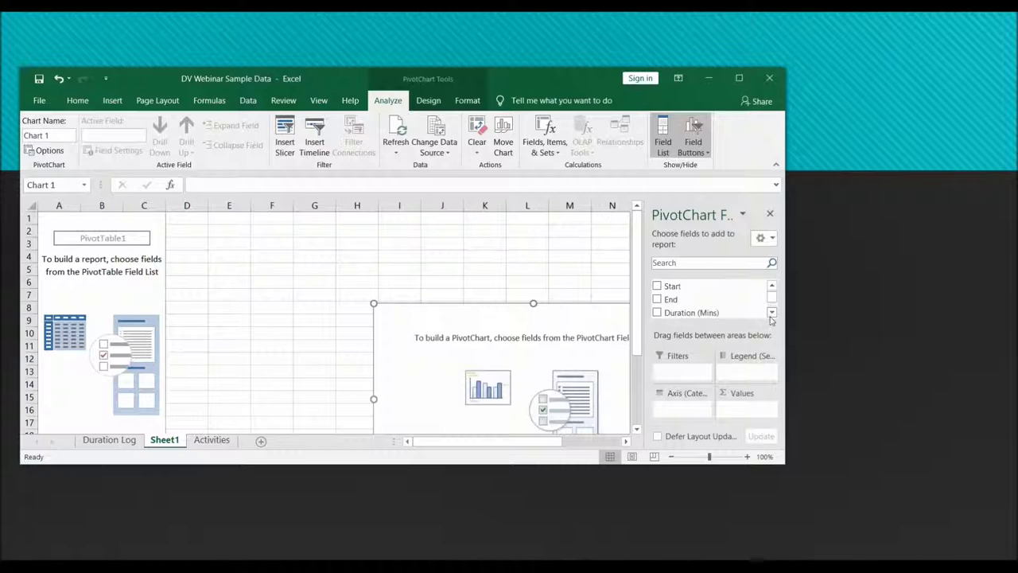
scroll(771, 318, "down", 6)
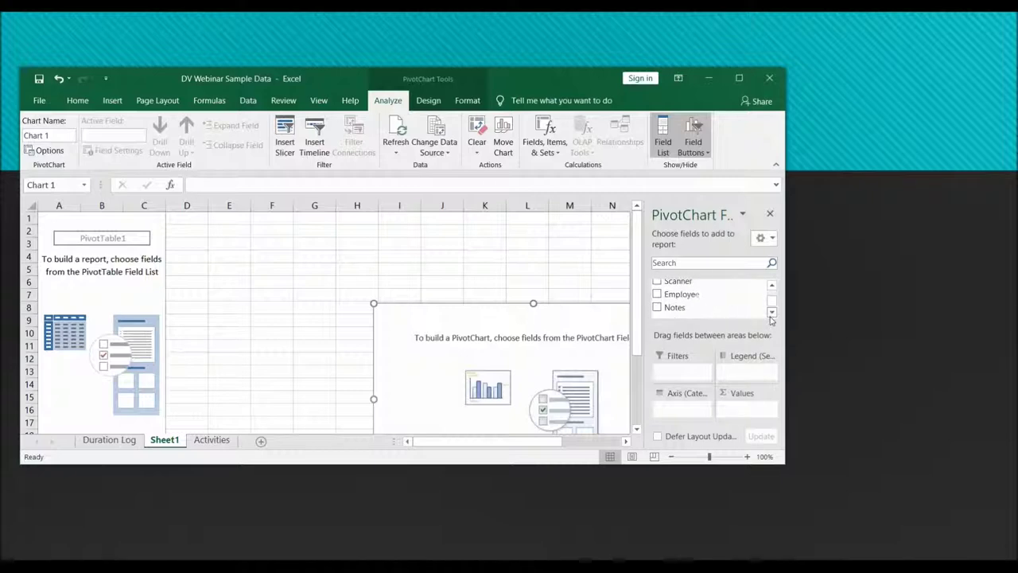
left_click_drag(720, 293, 682, 414)
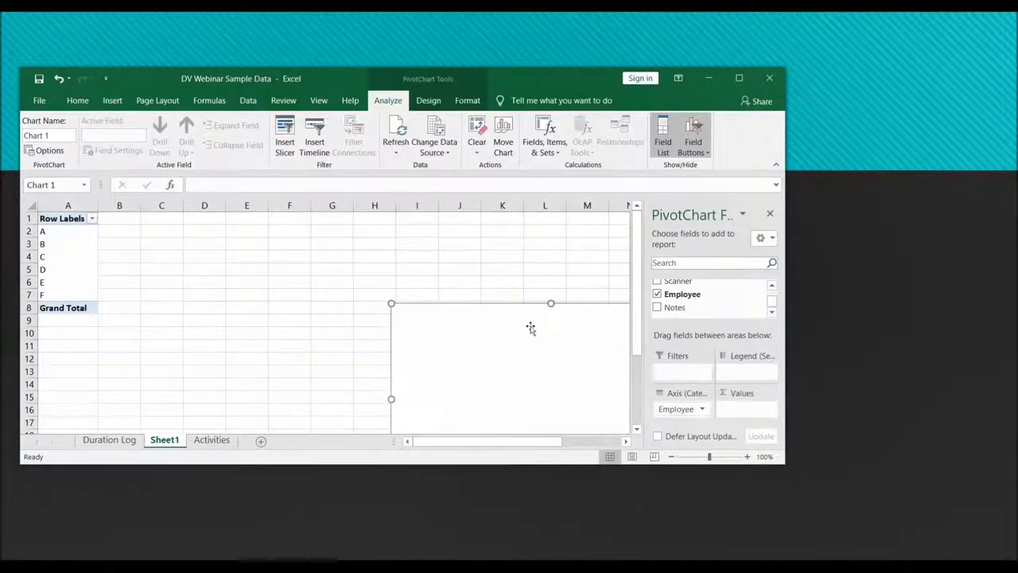
left_click_drag(529, 332, 335, 245)
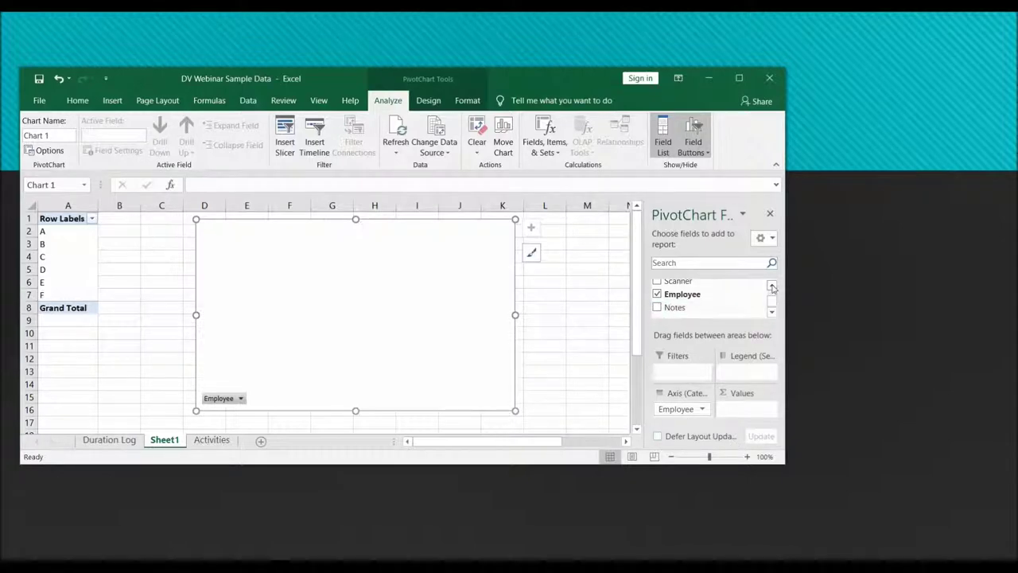
Step: Add the Scans Per Min. field to the PivotChart's values
left_click(771, 287)
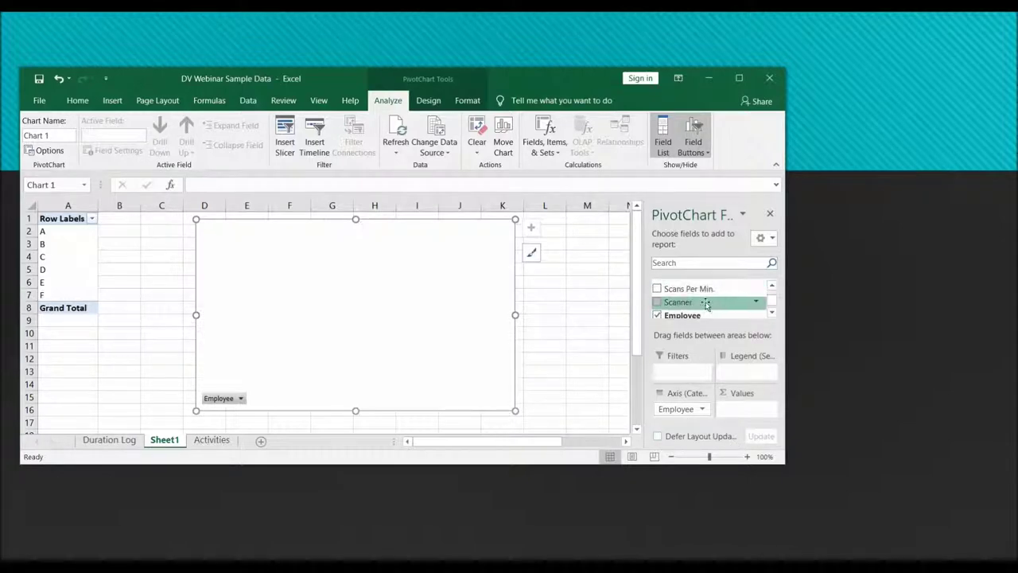
left_click_drag(702, 293, 748, 409)
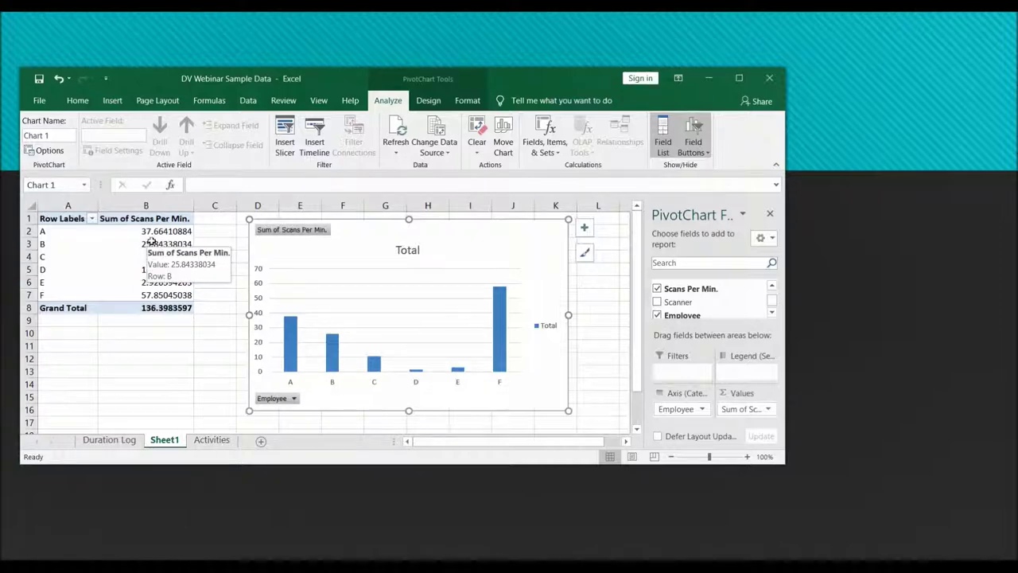
mouse_move(151, 231)
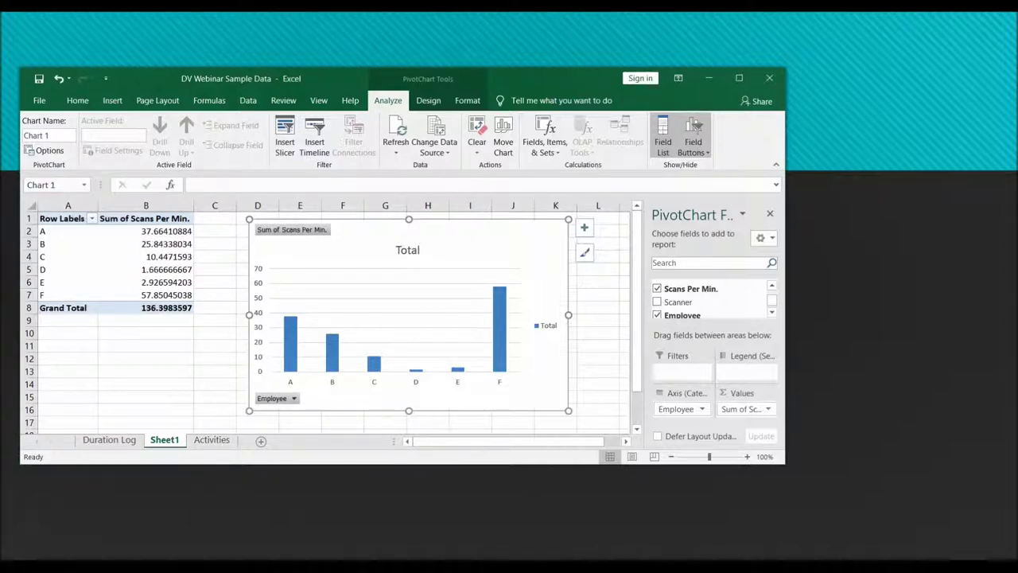
Step: Check the Duration Log source data, then summarize the PivotChart's Scans Per Min. values by Average
left_click(107, 440)
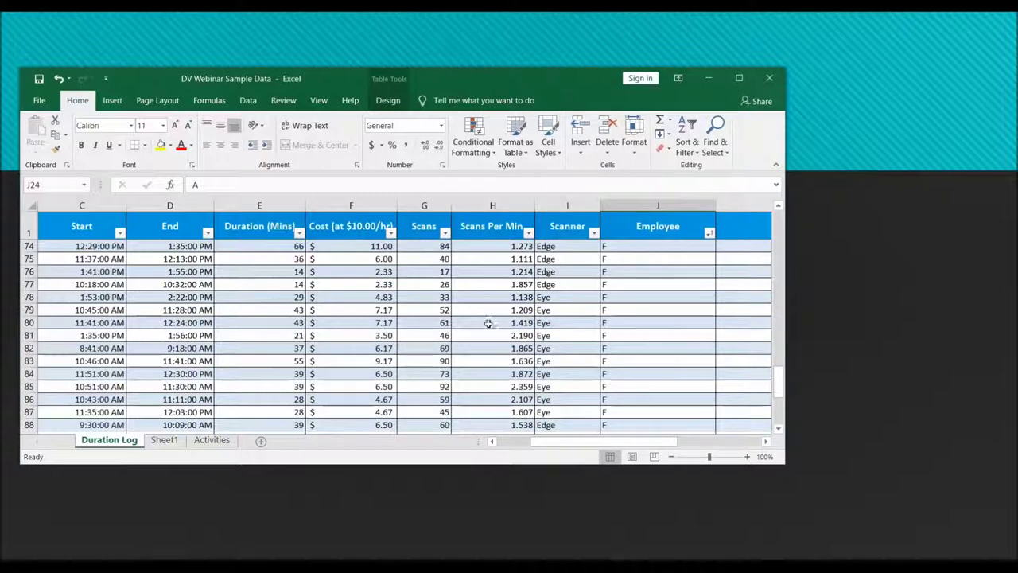
left_click(205, 444)
left_click(168, 442)
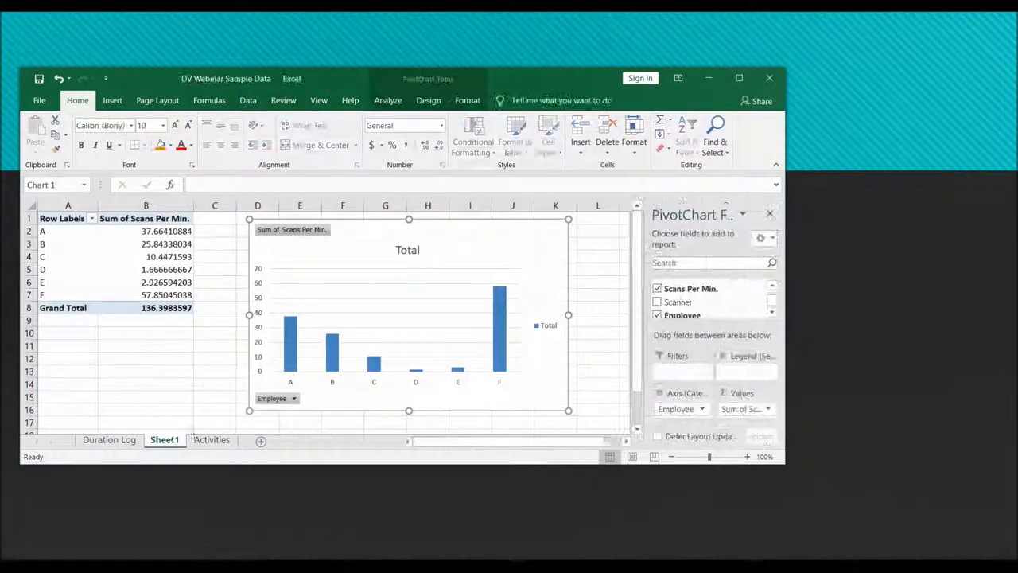
left_click(768, 410)
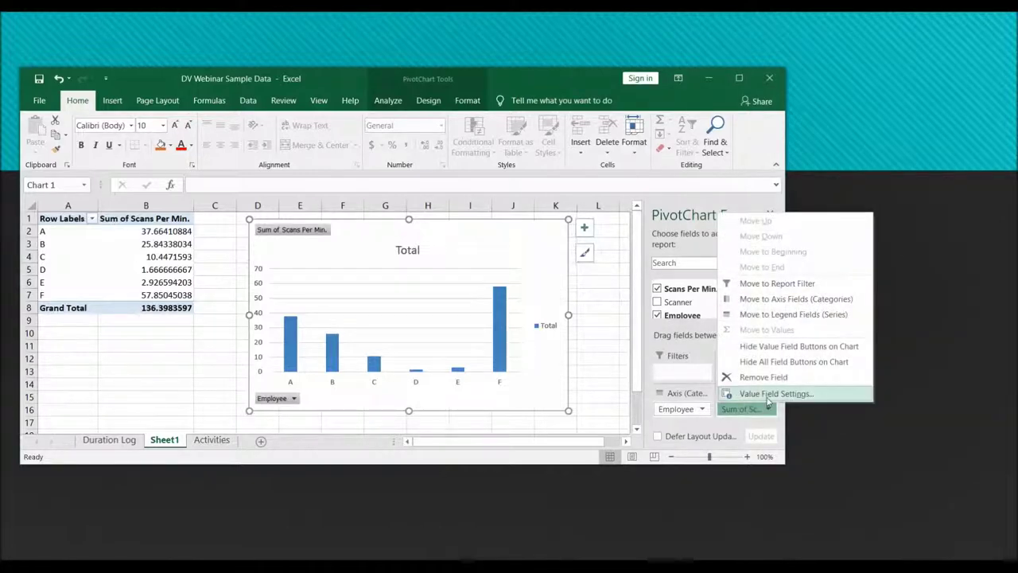
left_click(768, 396)
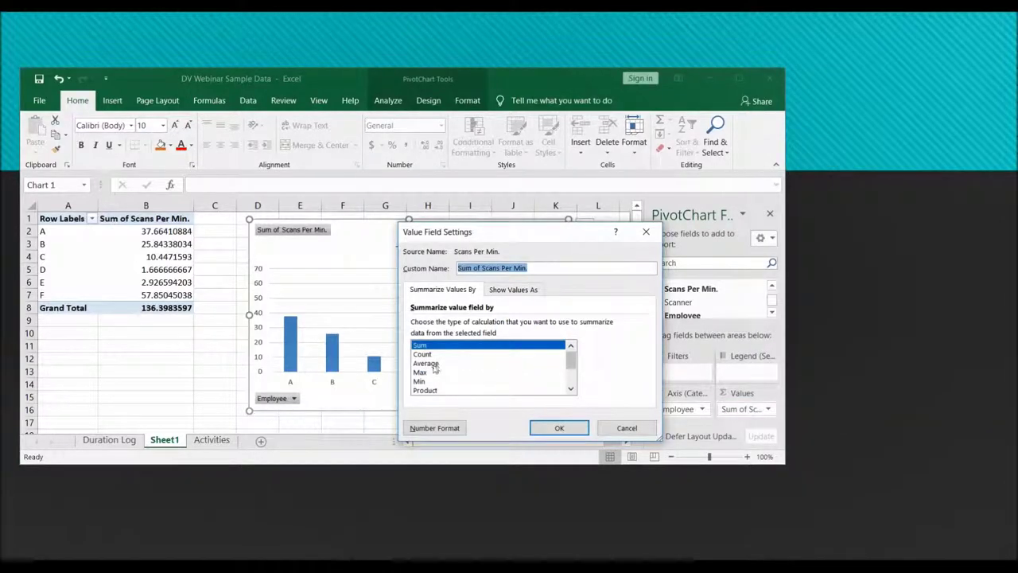
left_click(459, 363)
left_click(559, 428)
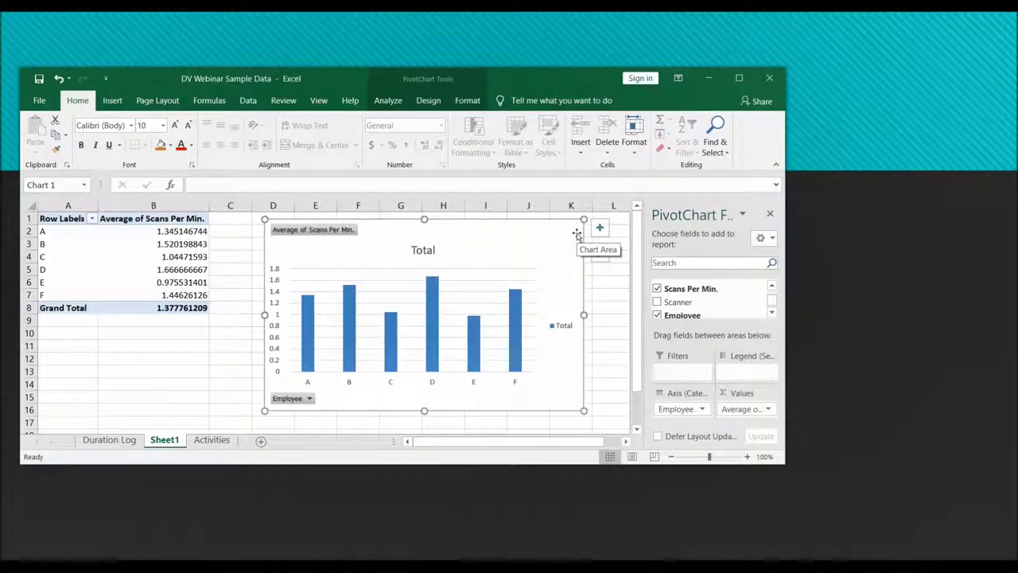
Step: Show data labels above the columns of the PivotChart
left_click(600, 229)
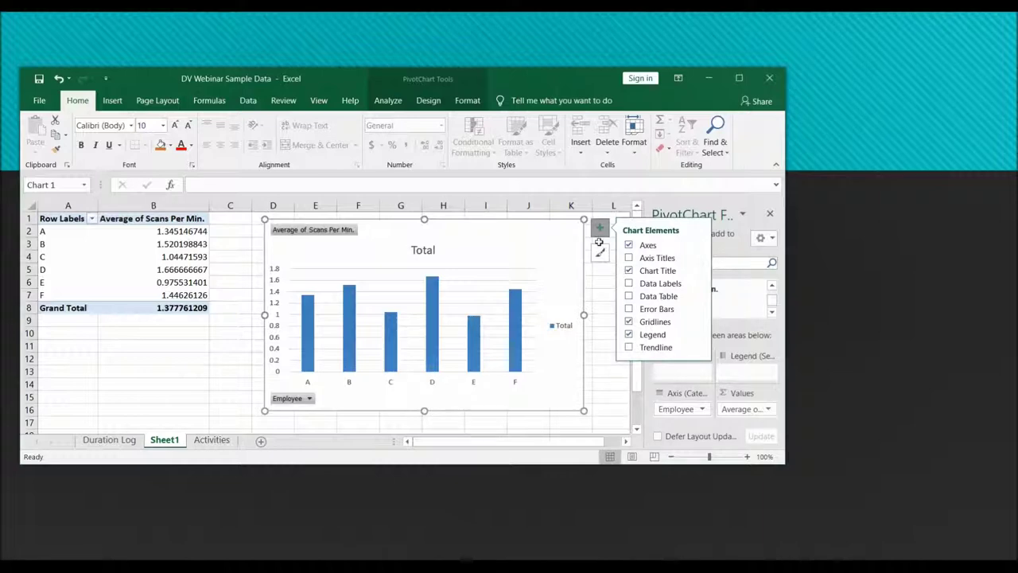
left_click(630, 284)
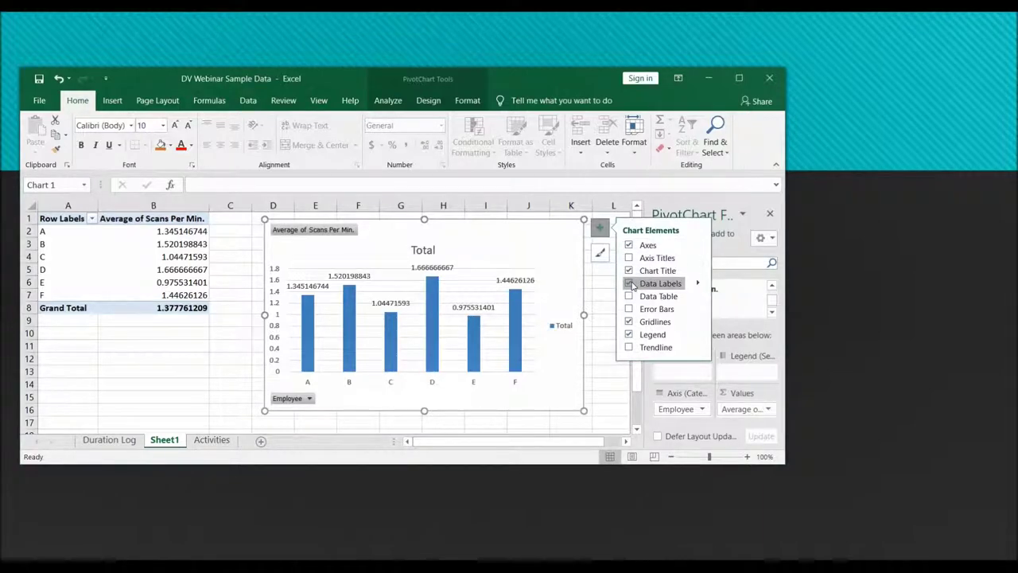
left_click(518, 280)
left_click(519, 254)
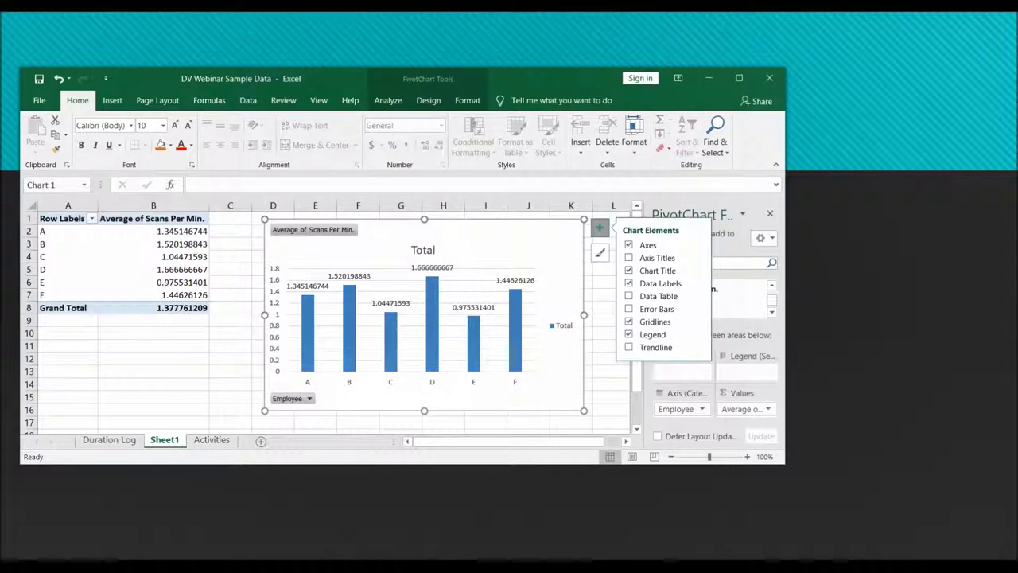
Step: Format the PivotChart's data labels with the Number category so they show two decimal places
left_click(520, 280)
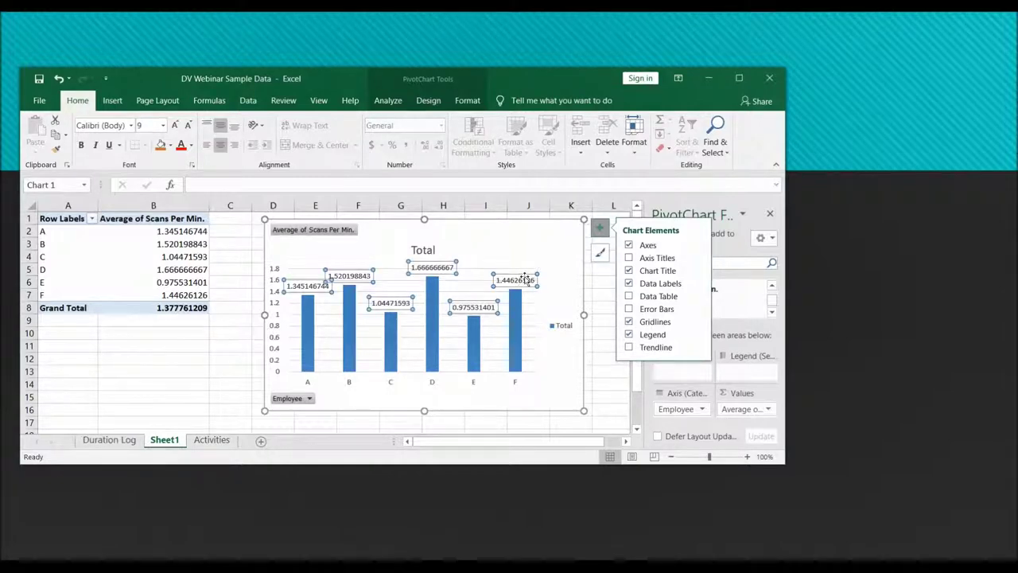
right_click(521, 281)
left_click(569, 417)
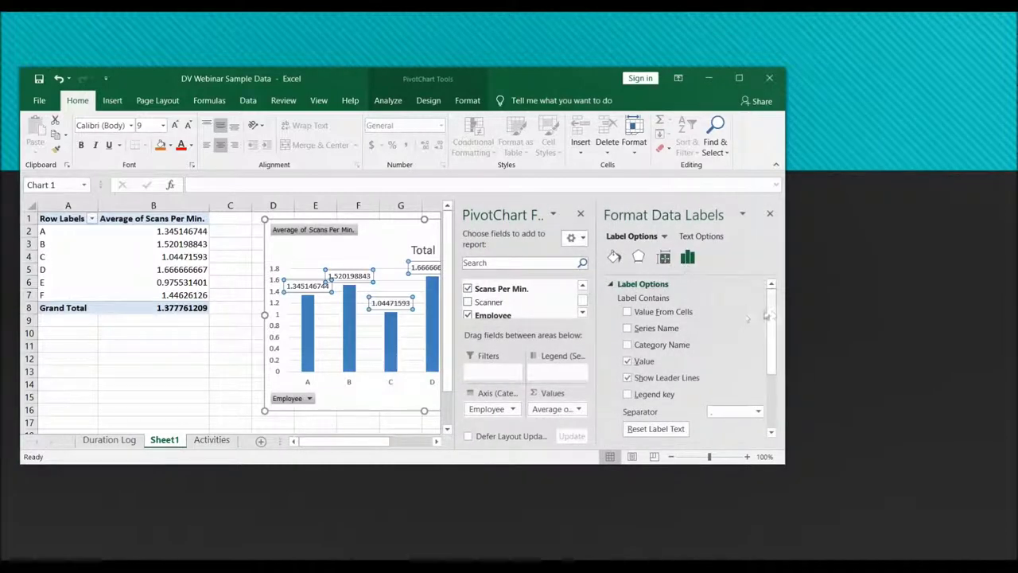
scroll(766, 316, "down", 4)
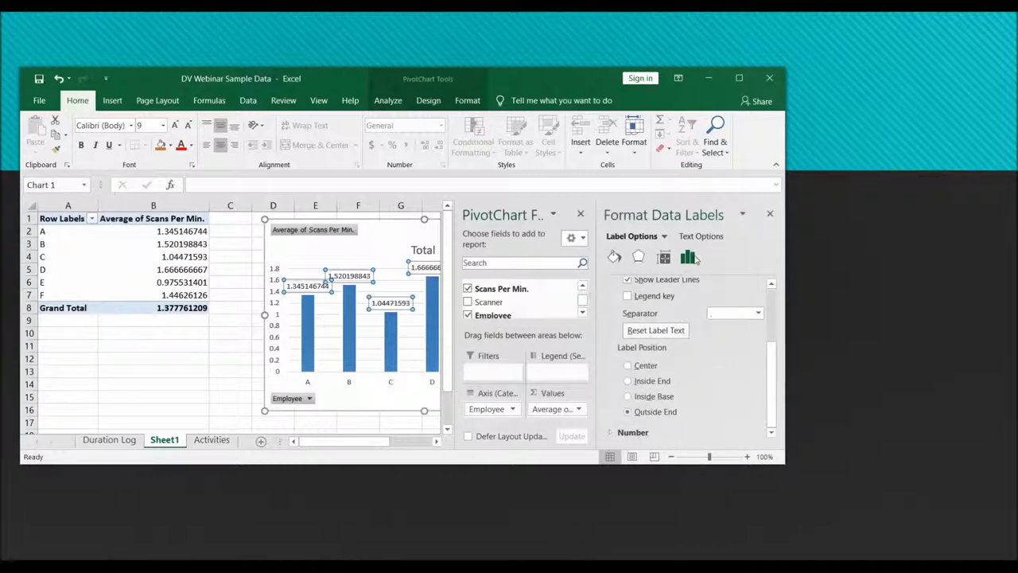
left_click(630, 432)
scroll(770, 370, "down", 3)
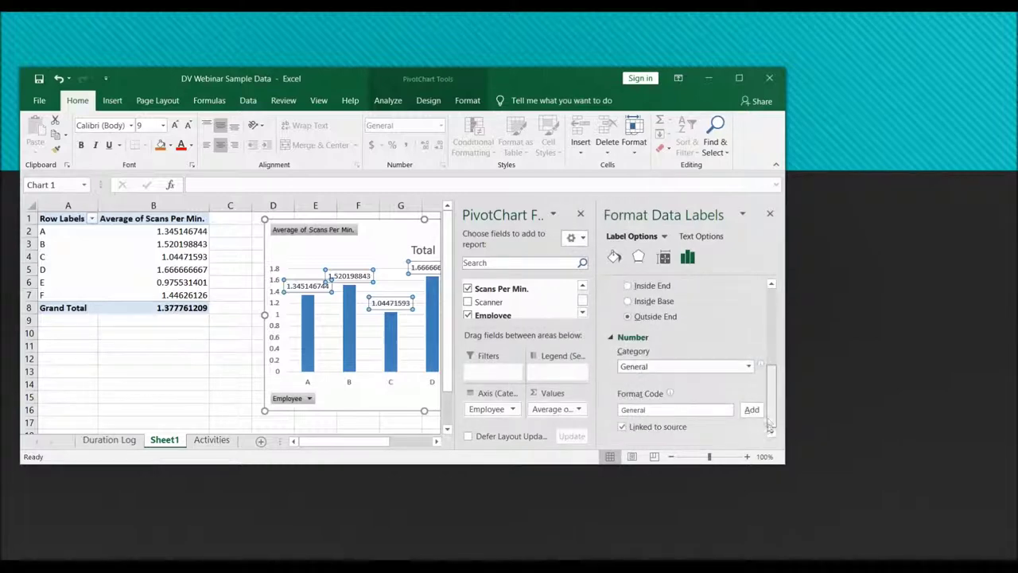
left_click(733, 368)
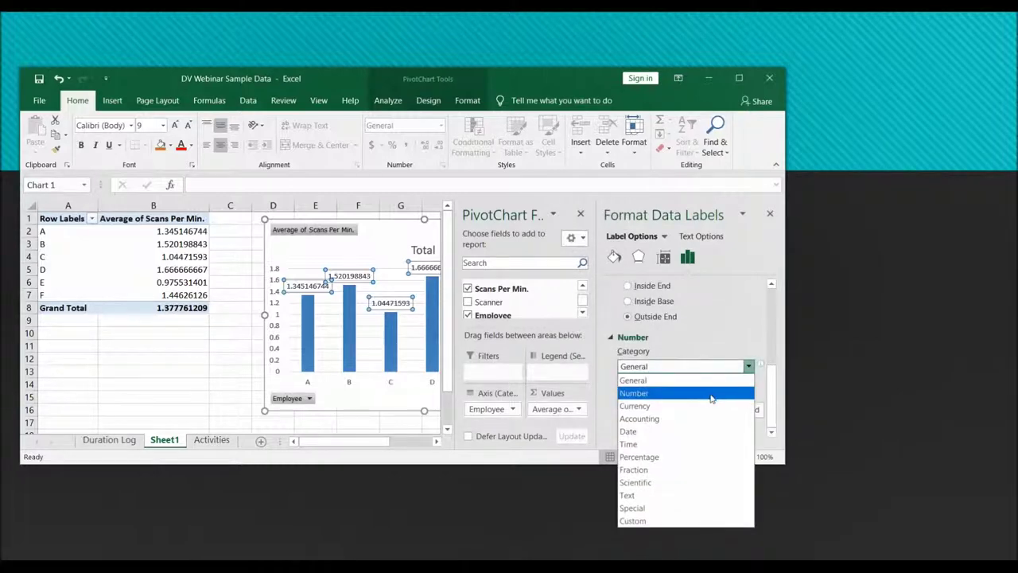
left_click(720, 391)
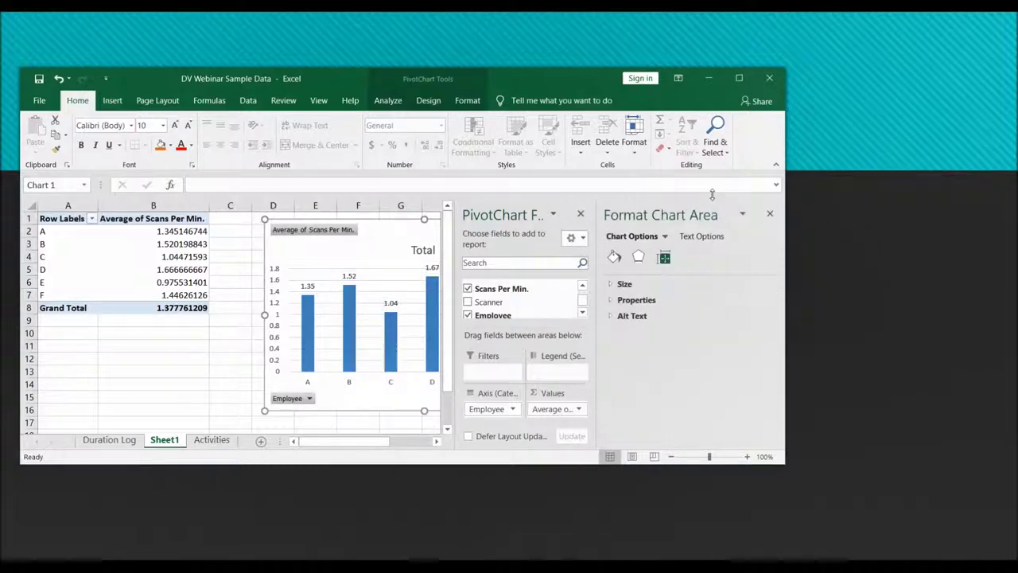
left_click(770, 213)
left_click(600, 230)
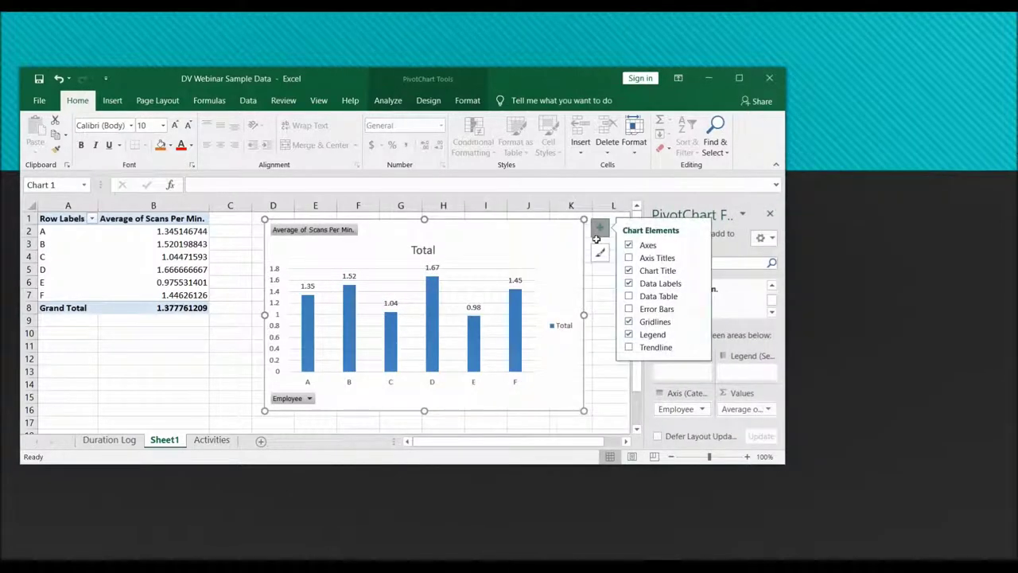
mouse_move(512, 307)
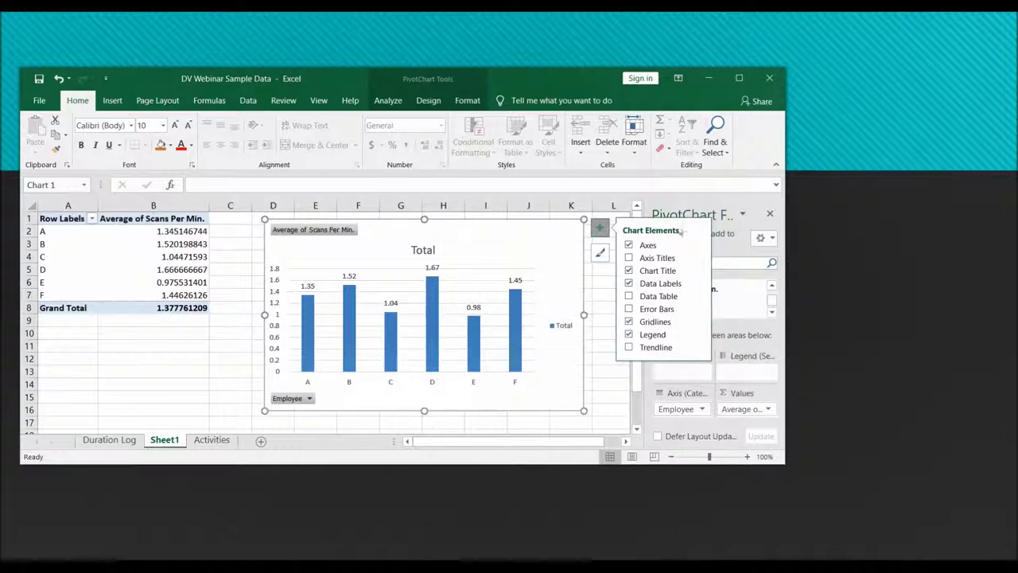
left_click(602, 230)
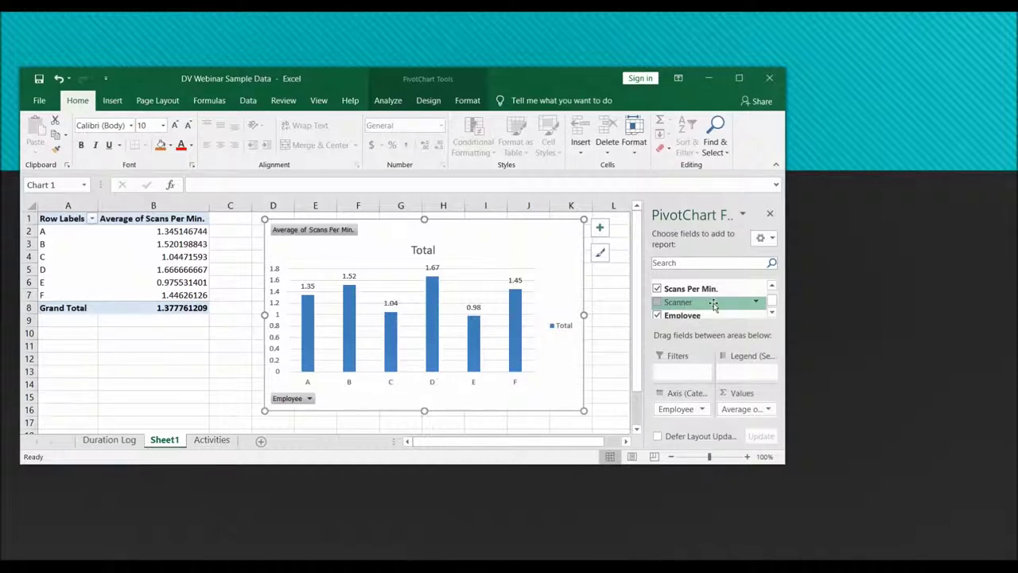
Step: Add the Scanner field to the PivotChart's legend series to split each employee's columns by scanner type
left_click_drag(714, 306, 736, 371)
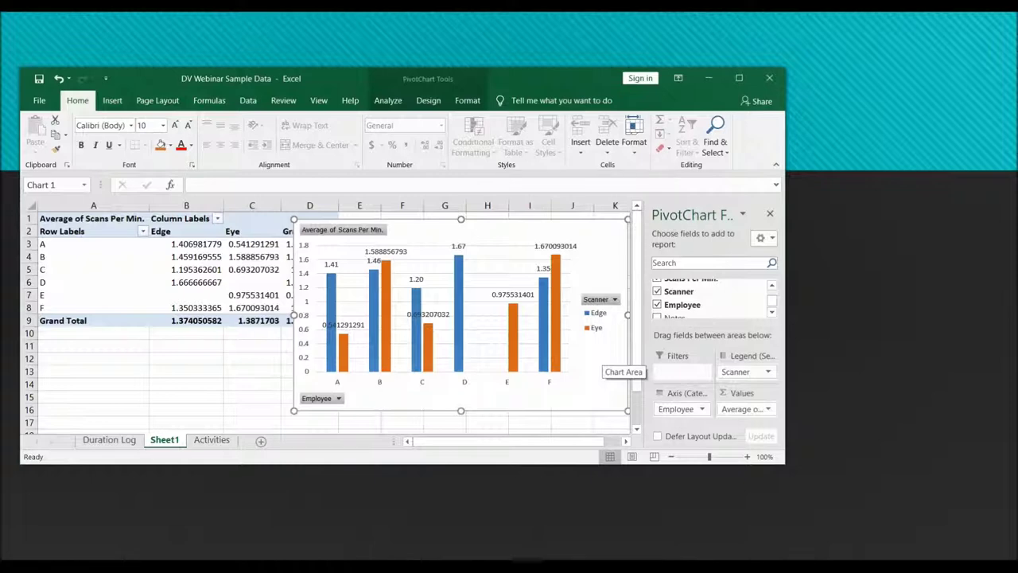
mouse_move(557, 358)
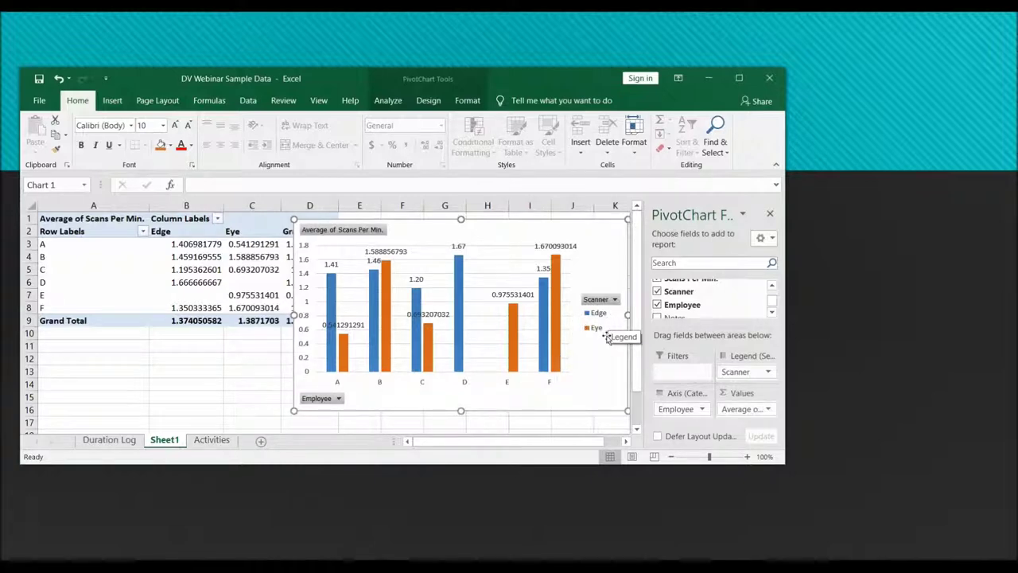
Step: Format the data labels of the Eye scanner series with the Number category and two decimal places
left_click(566, 250)
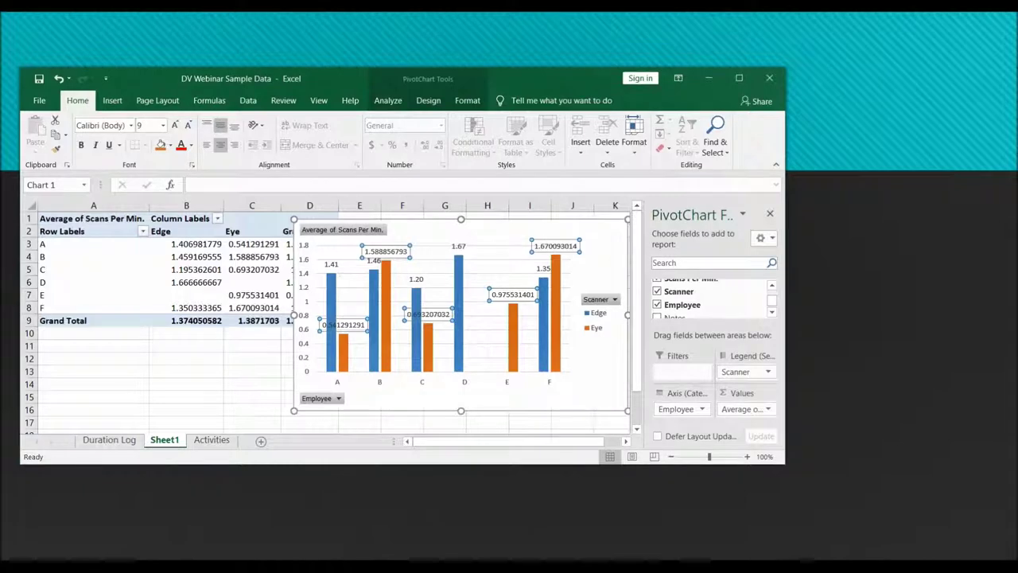
right_click(567, 250)
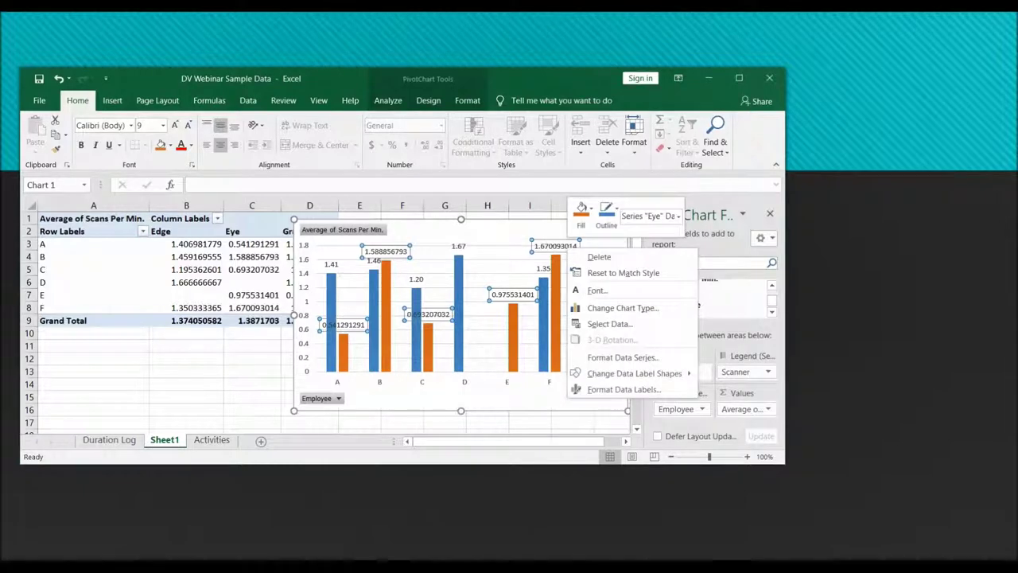
left_click(613, 389)
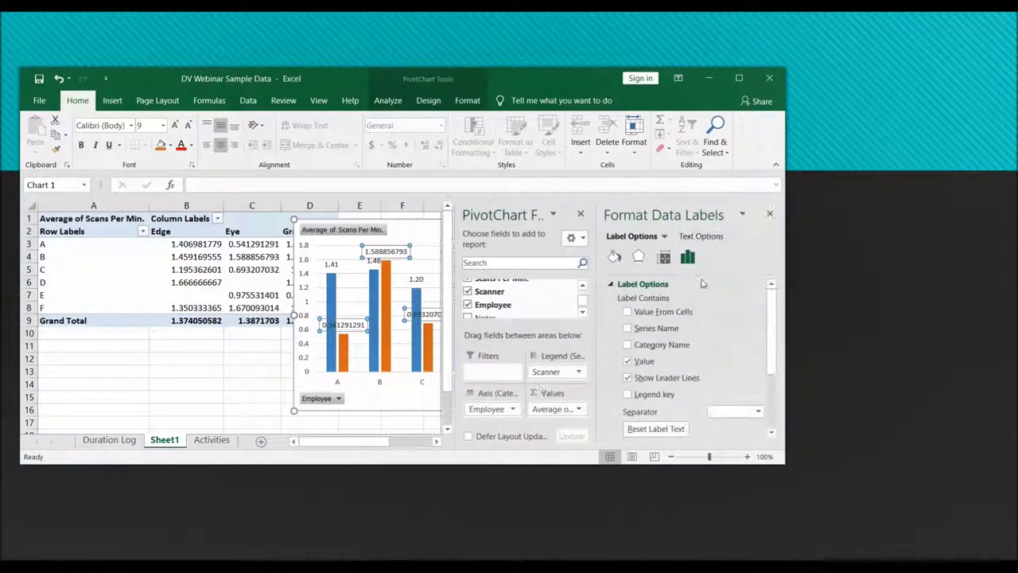
scroll(769, 402, "down", 2)
scroll(770, 403, "down", 2)
left_click(626, 434)
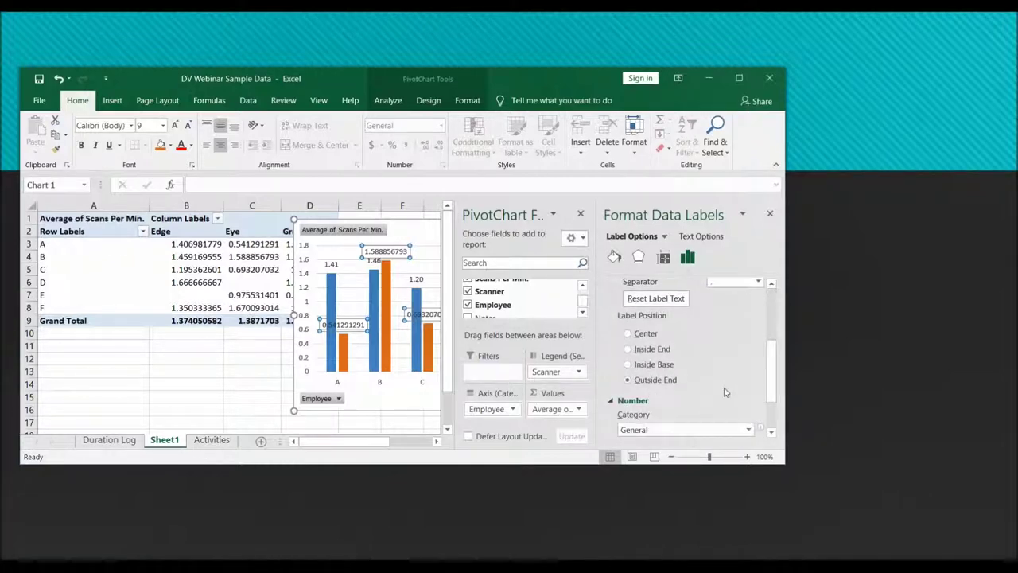
left_click(749, 366)
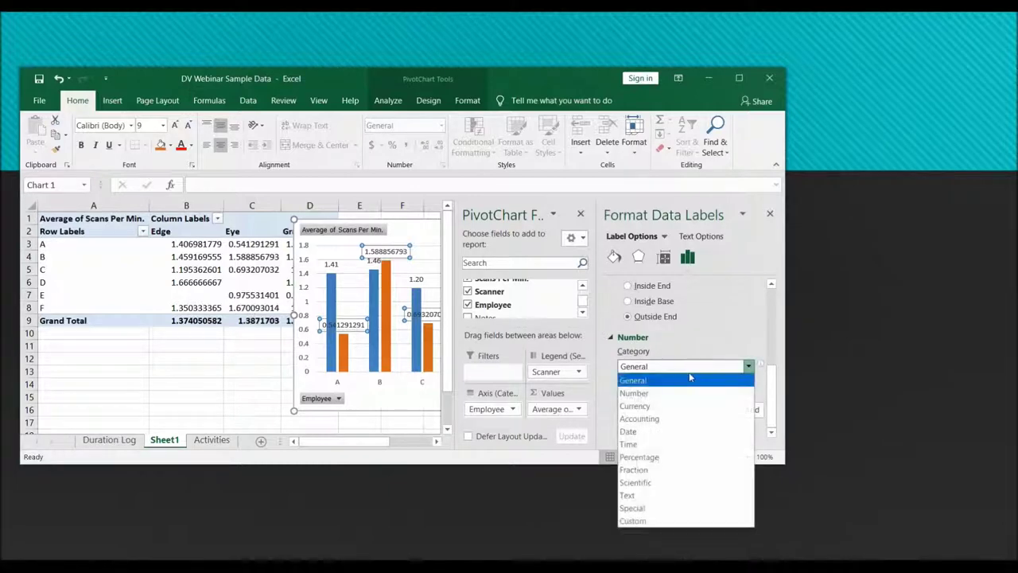
left_click(661, 393)
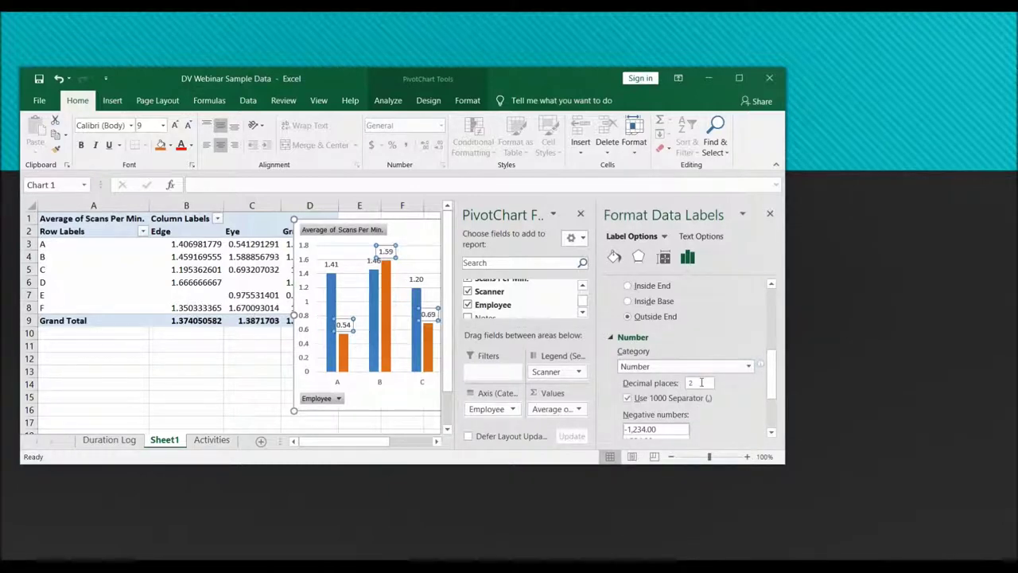
left_click(770, 214)
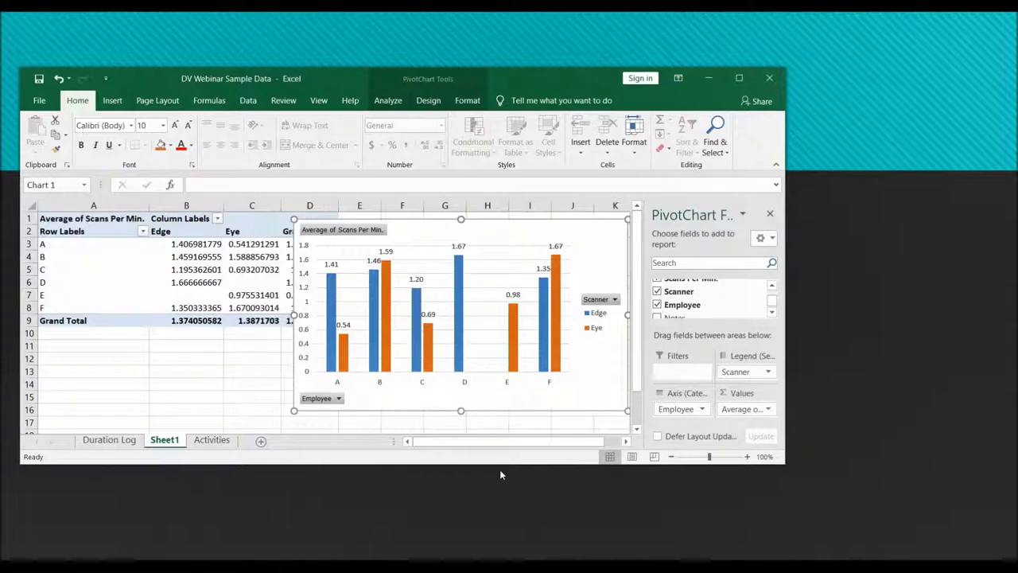
Step: Switch back to the presentation slide show and advance to the slide with tips for when you get stuck
key("alt+Tab")
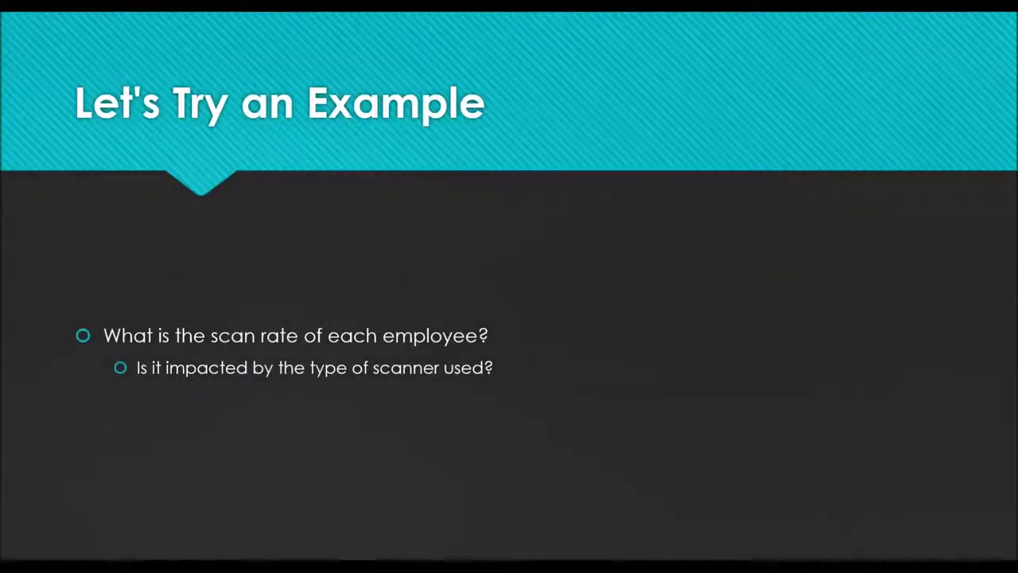
key("Right")
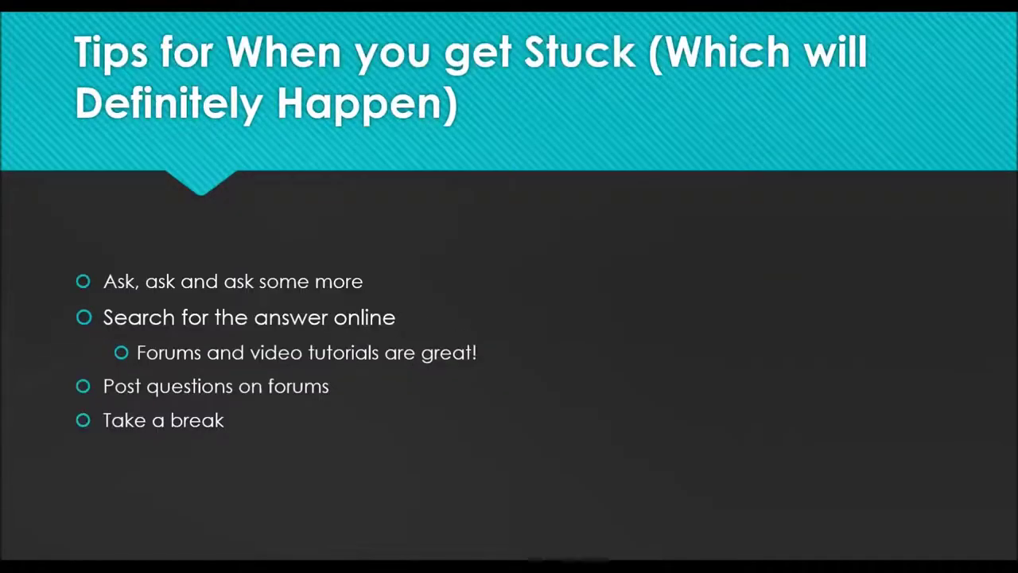